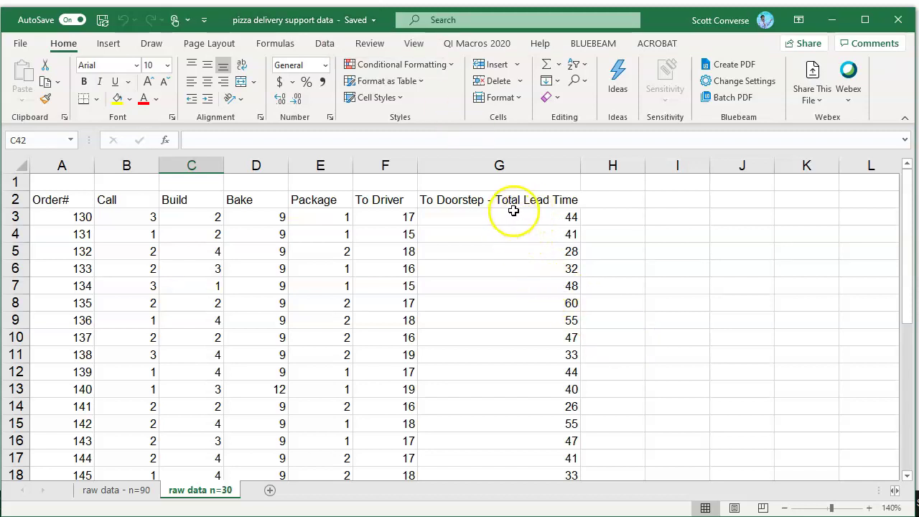
Start the Histogram analysis tool for the total lead time column of the raw data n=30 sheet.
{"action": "left_click_drag", "start_coordinate": [513, 203], "coordinate": [546, 201]}
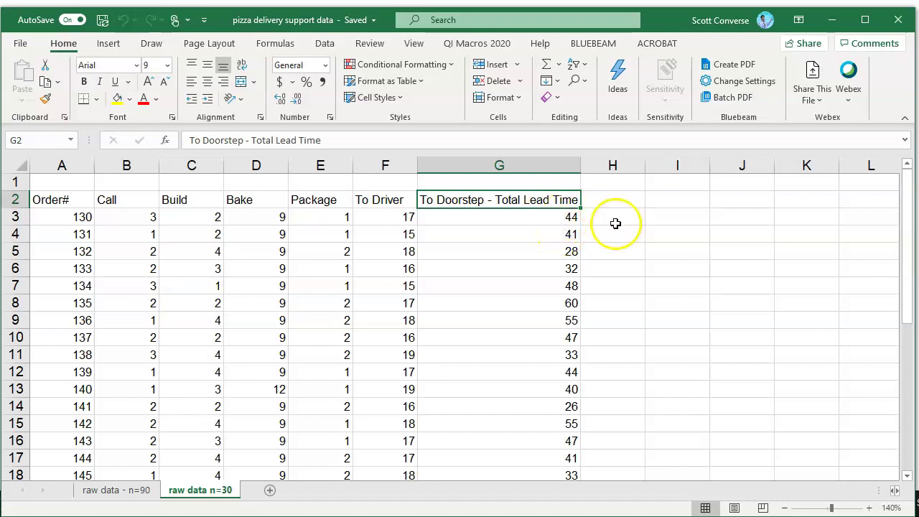
{"action": "left_click", "coordinate": [324, 46]}
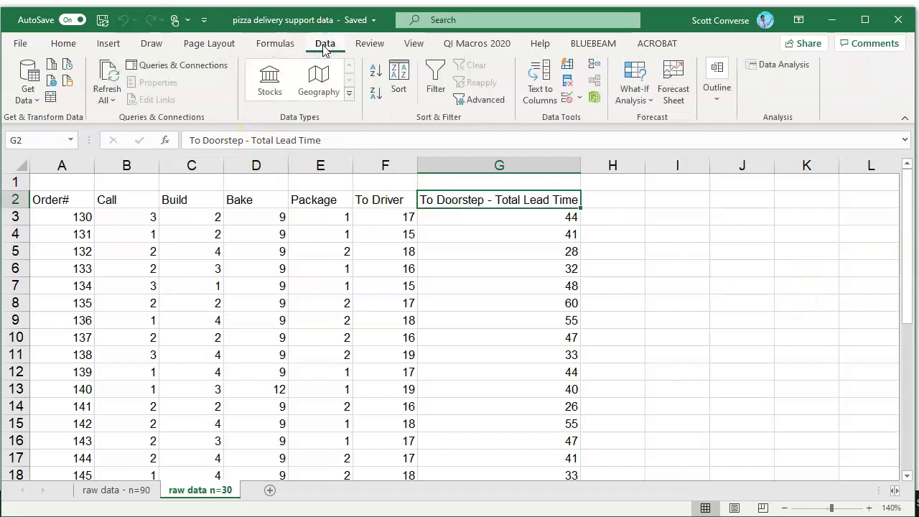
{"action": "left_click", "coordinate": [797, 66]}
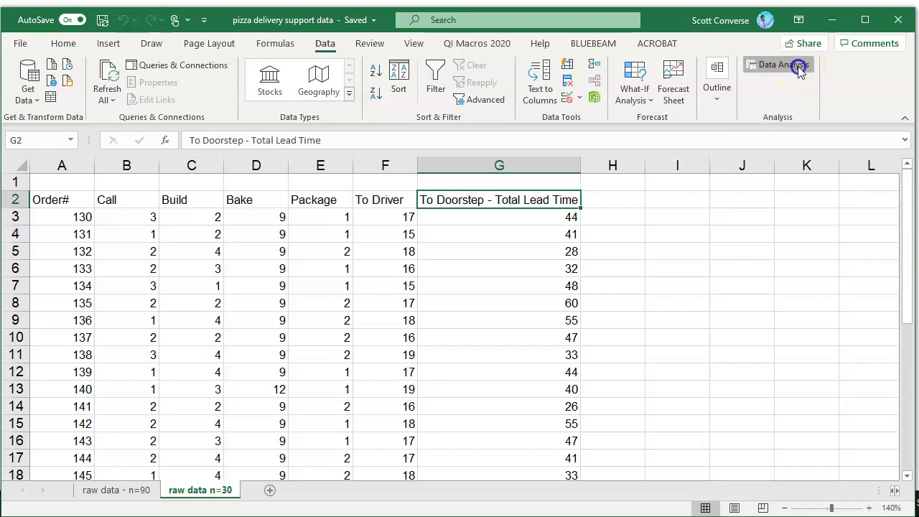
{"action": "left_click_drag", "start_coordinate": [668, 335], "coordinate": [666, 362]}
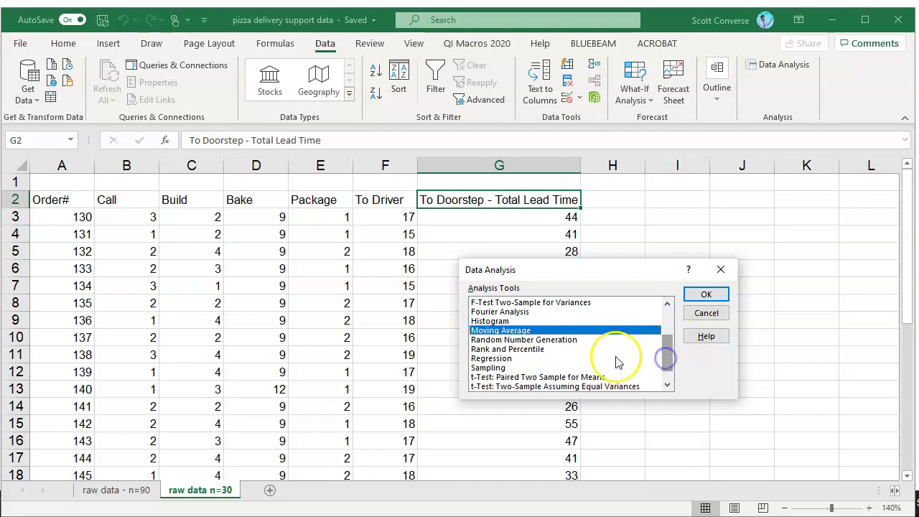
{"action": "left_click", "coordinate": [499, 321]}
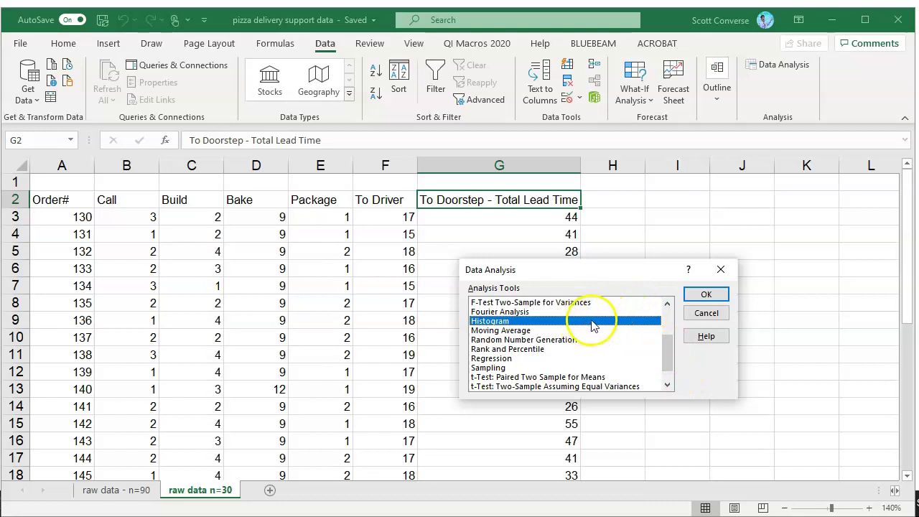
{"action": "left_click", "coordinate": [706, 296]}
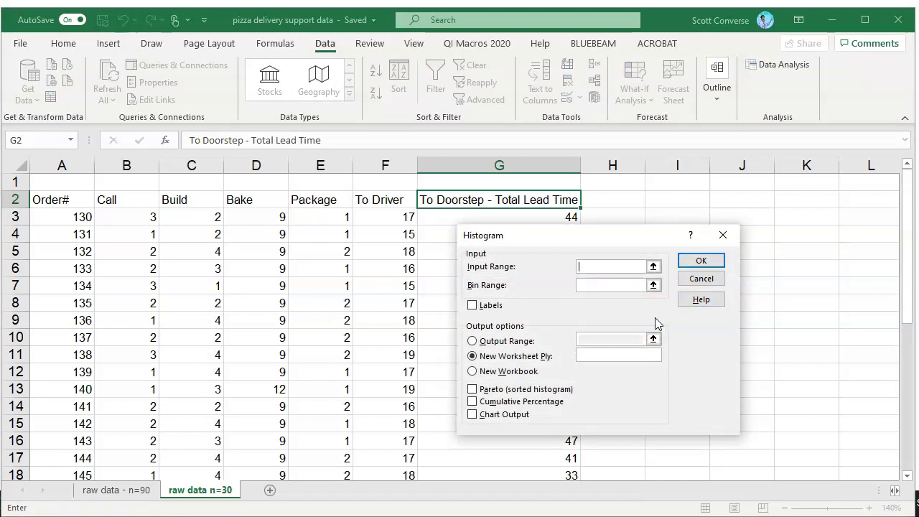
Generate a histogram with chart output on a new worksheet, using $G$3:$G$33 as the input range.
{"action": "left_click", "coordinate": [653, 267]}
{"action": "left_click_drag", "start_coordinate": [545, 237], "coordinate": [732, 208]}
{"action": "left_click_drag", "start_coordinate": [564, 218], "coordinate": [550, 447]}
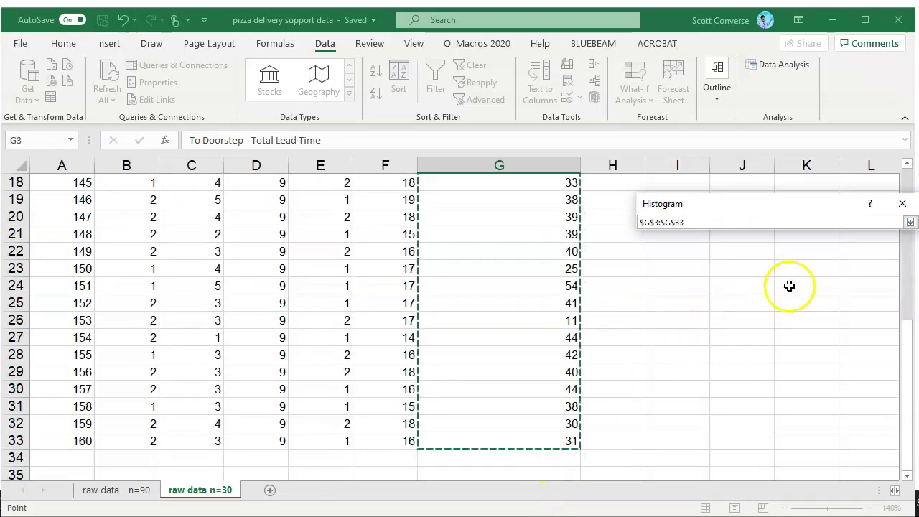
{"action": "left_click", "coordinate": [910, 223]}
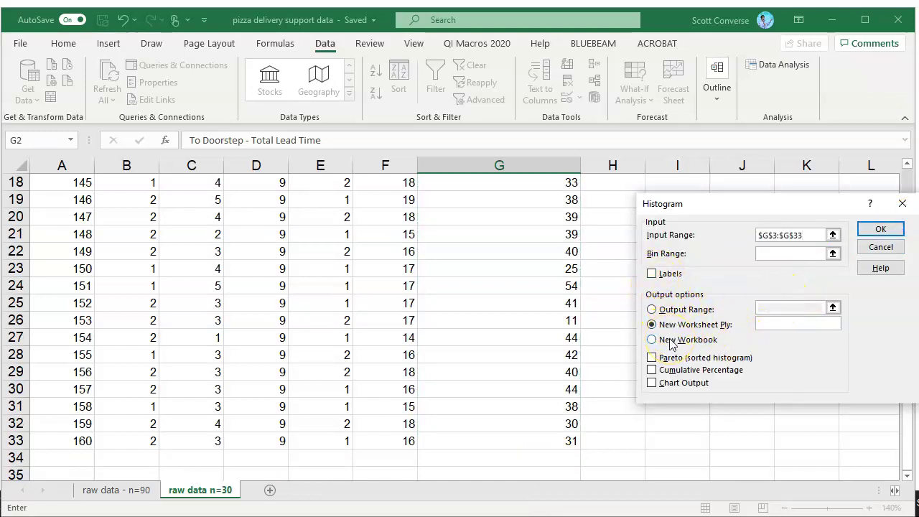
{"action": "left_click", "coordinate": [652, 383]}
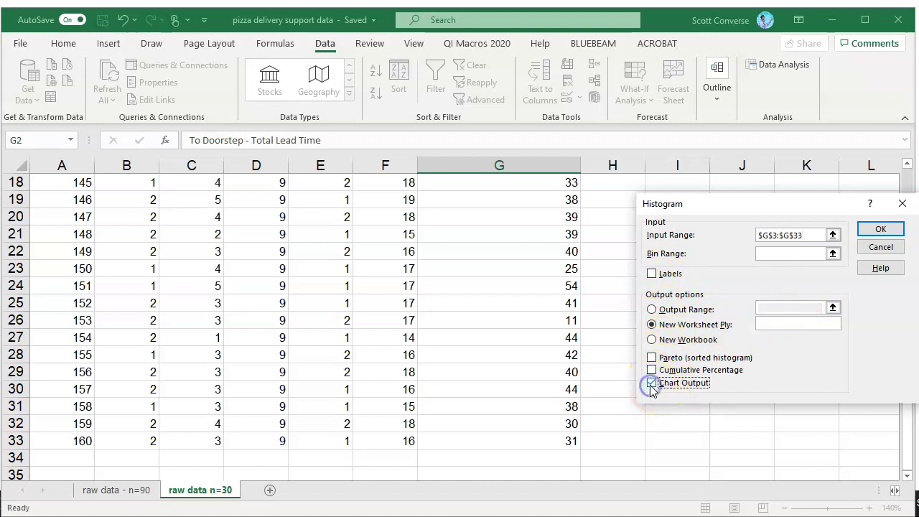
{"action": "left_click", "coordinate": [880, 231]}
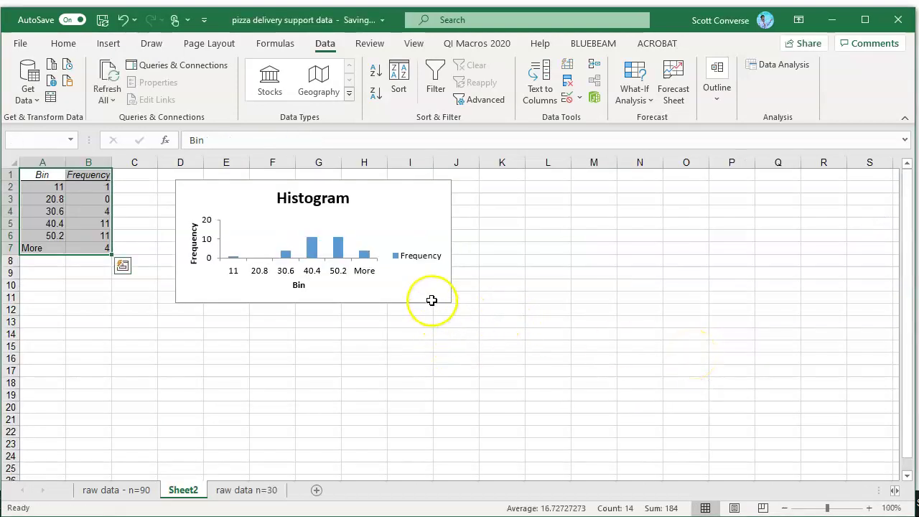
Enlarge the histogram chart to reach about column L and row 22, and review the bin and frequency table beside it.
{"action": "left_click", "coordinate": [427, 294]}
{"action": "left_click_drag", "start_coordinate": [452, 302], "coordinate": [560, 426]}
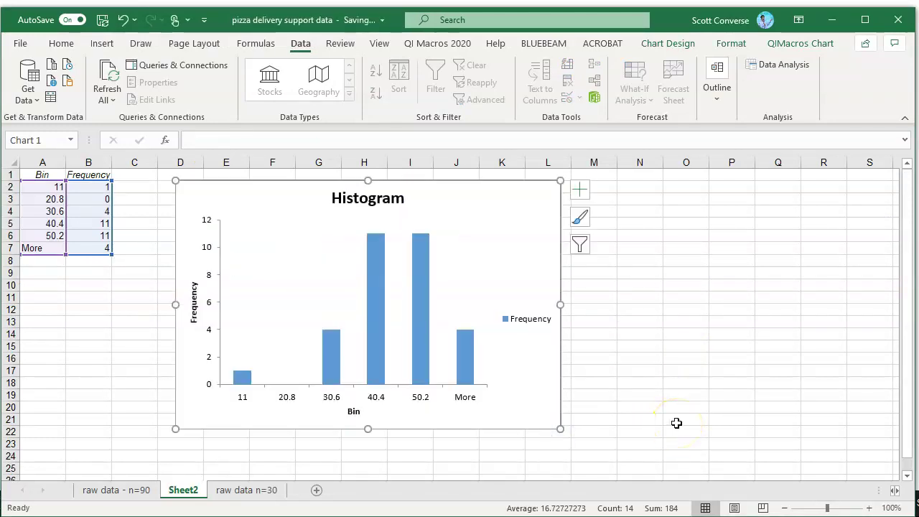
{"action": "left_click_drag", "start_coordinate": [46, 189], "coordinate": [85, 256]}
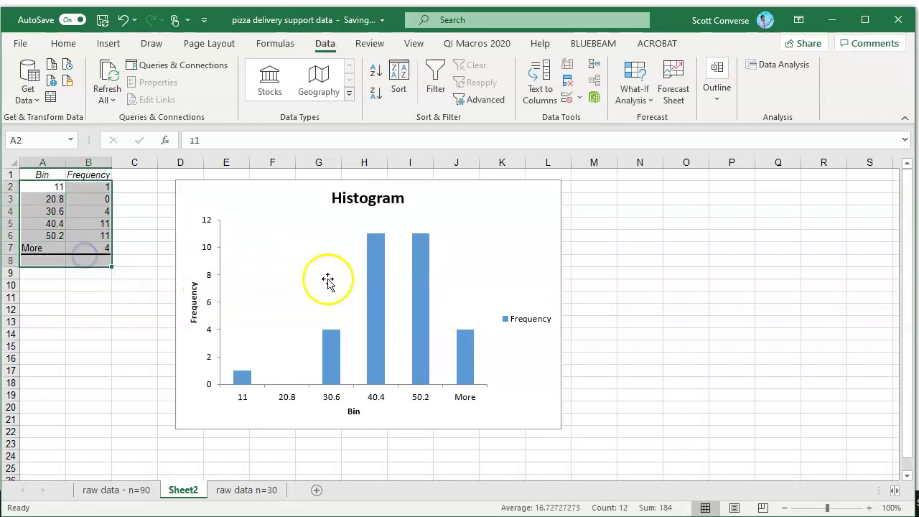
{"action": "left_click", "coordinate": [308, 263]}
{"action": "left_click", "coordinate": [550, 293]}
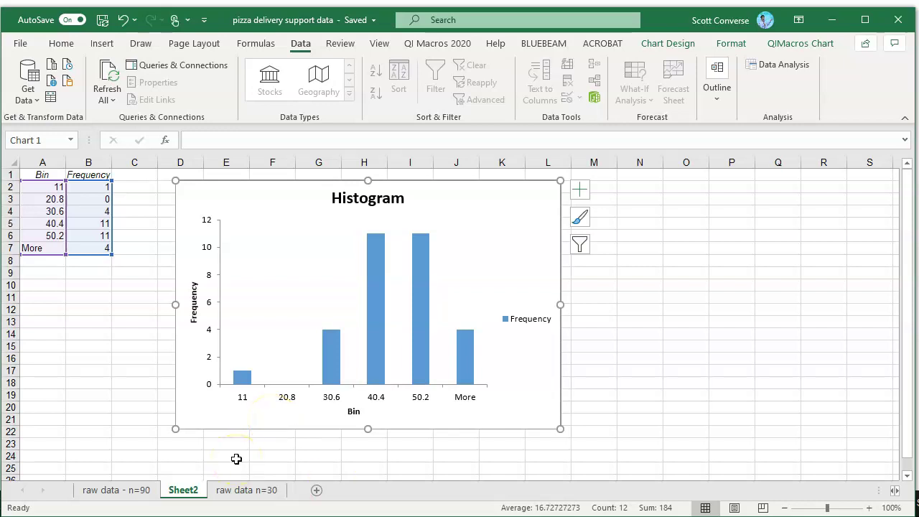
Add a new worksheet, enter the heading "bin sizes" in A1, and rename the sheet "Bin size".
{"action": "left_click", "coordinate": [317, 490]}
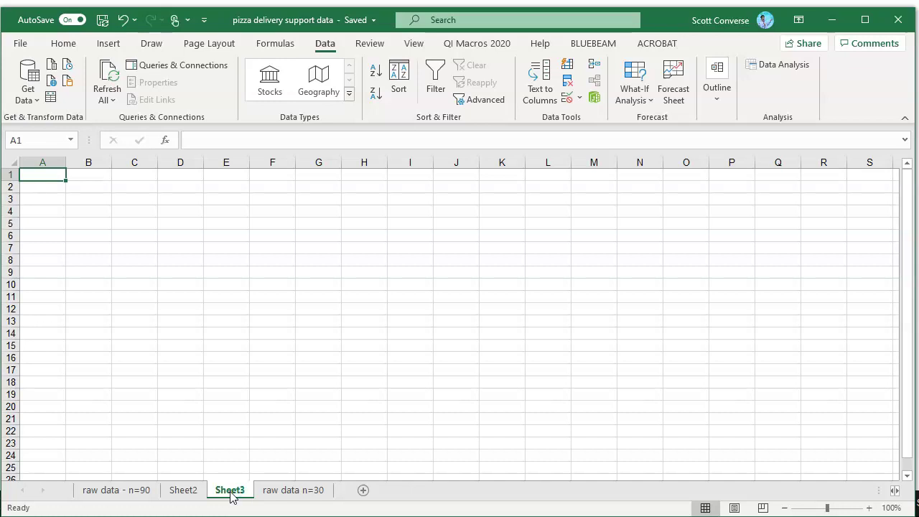
{"action": "type", "text": "bin sizes"}
{"action": "key", "text": "Return"}
{"action": "double_click", "coordinate": [230, 491]}
{"action": "type", "text": "Bin size"}
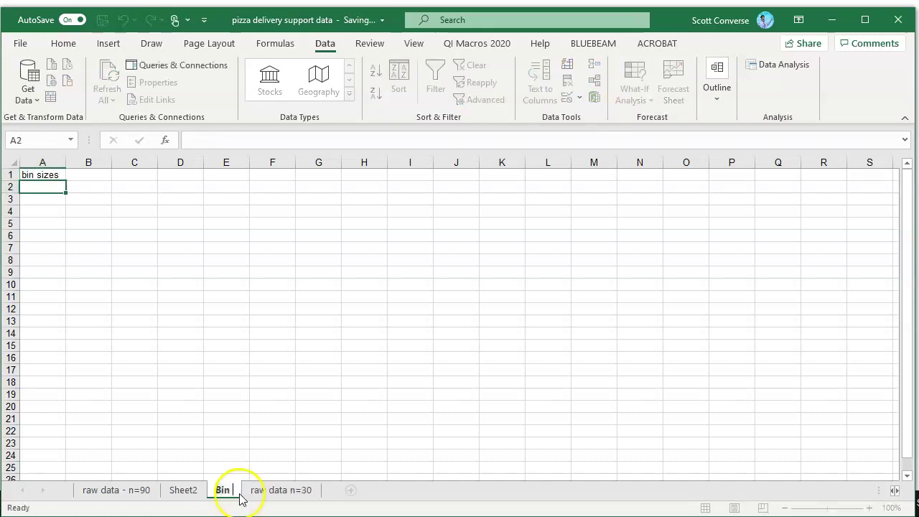
Fill A4:A16 with a series of bin limits from 5 to 65 in increments of 5.
{"action": "left_click", "coordinate": [57, 211]}
{"action": "type", "text": "5 10 15"}
{"action": "left_click_drag", "start_coordinate": [57, 211], "coordinate": [56, 236]}
{"action": "left_click_drag", "start_coordinate": [66, 242], "coordinate": [66, 363]}
Fill C4:C10 with an alternative series of bin limits from 10 to 70 in increments of 10.
{"action": "left_click", "coordinate": [136, 213]}
{"action": "type", "text": "10 20 30"}
{"action": "left_click_drag", "start_coordinate": [136, 212], "coordinate": [158, 291]}
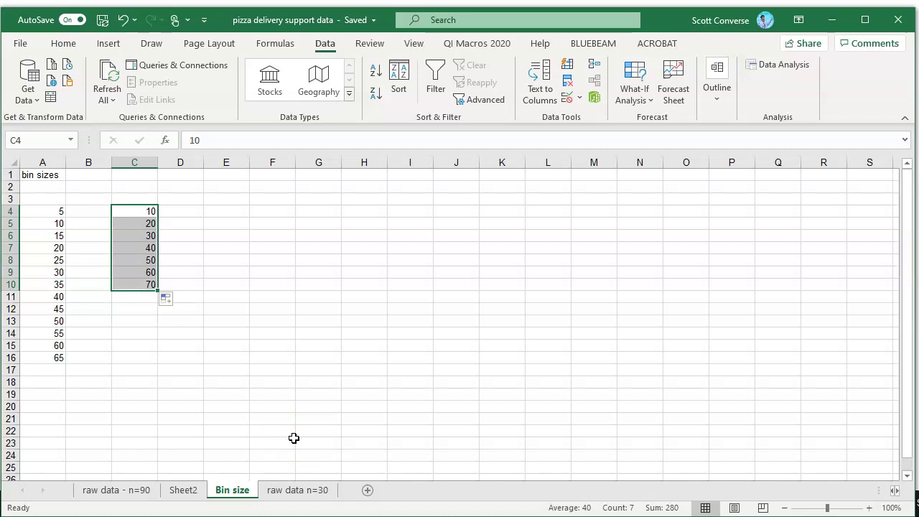
Return to the raw data n=30 sheet and start the Histogram analysis tool again.
{"action": "left_click", "coordinate": [314, 492]}
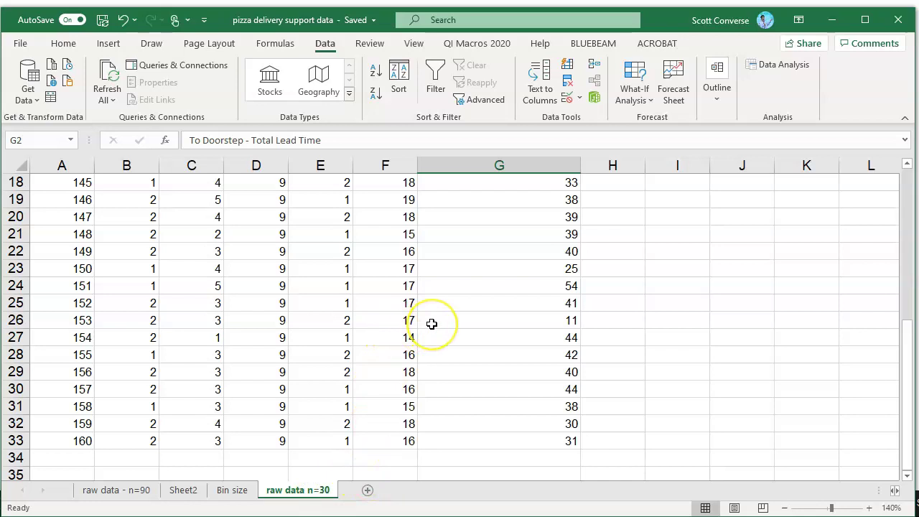
{"action": "scroll", "coordinate": [432, 324], "scroll_direction": "up", "scroll_amount": 6}
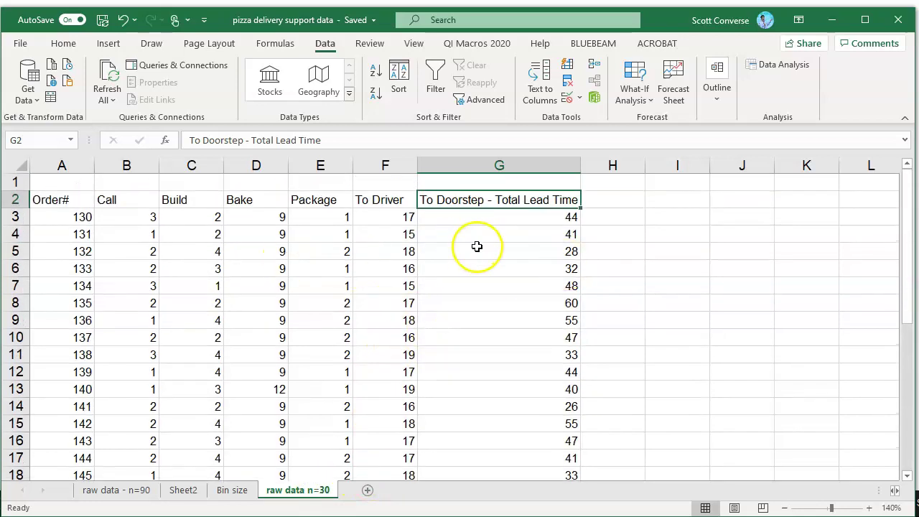
{"action": "left_click", "coordinate": [782, 67]}
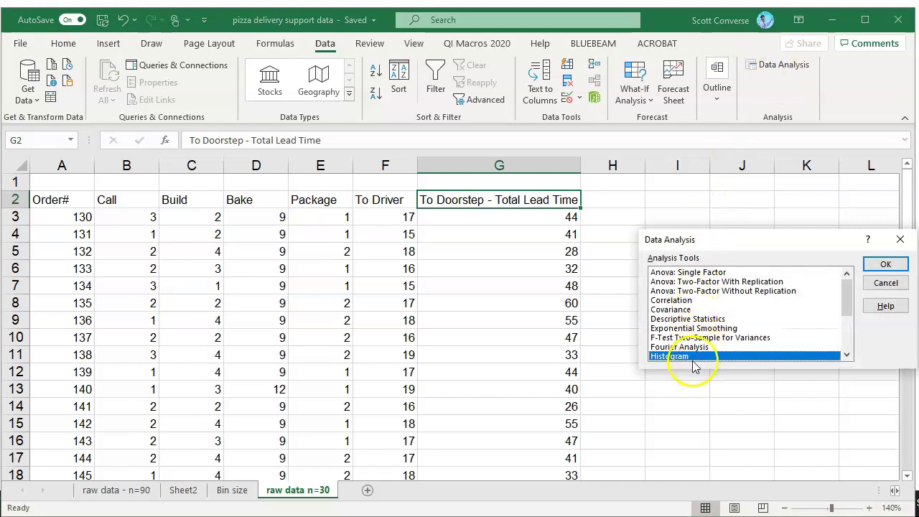
{"action": "left_click", "coordinate": [895, 265]}
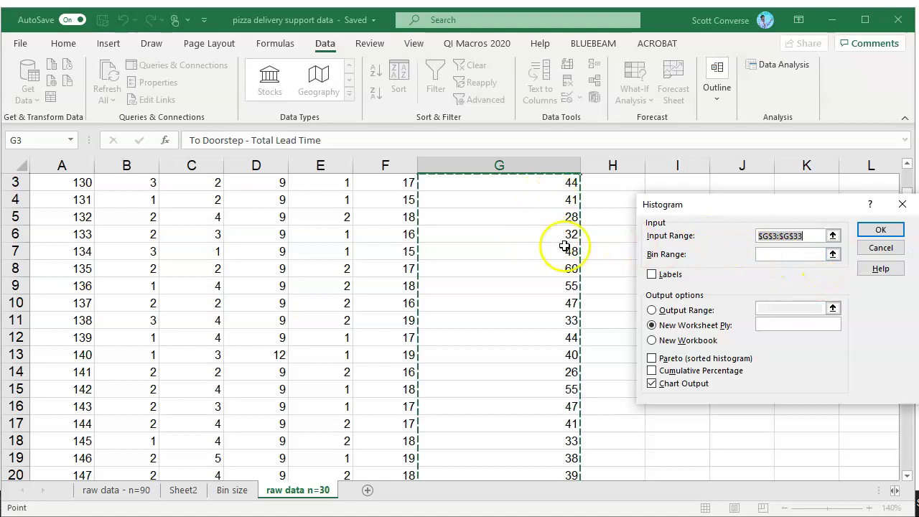
Set the histogram's bin range to 'Bin size'!$A$4:$A$16.
{"action": "left_click", "coordinate": [678, 256]}
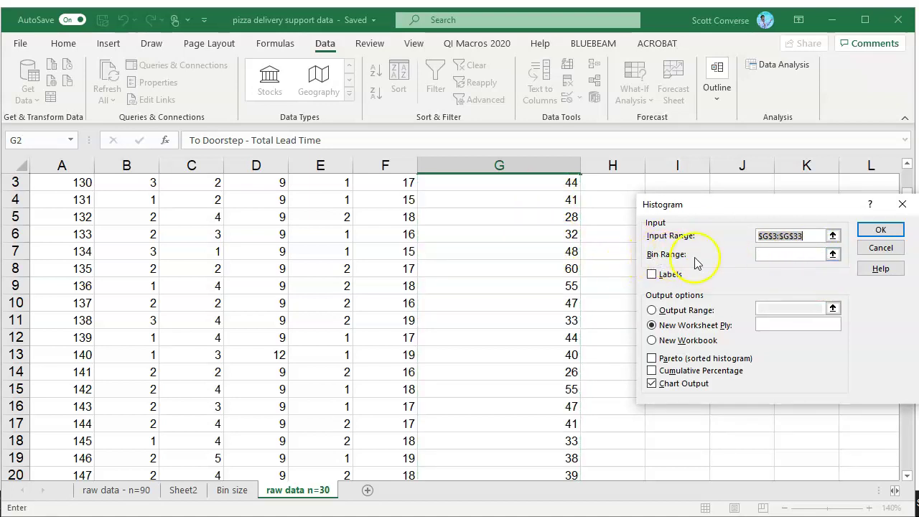
{"action": "left_click", "coordinate": [833, 254]}
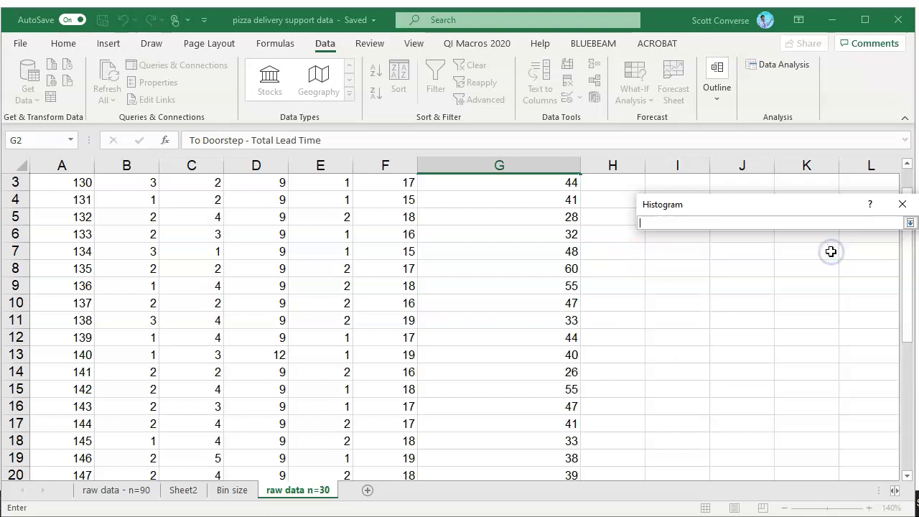
{"action": "left_click", "coordinate": [237, 491]}
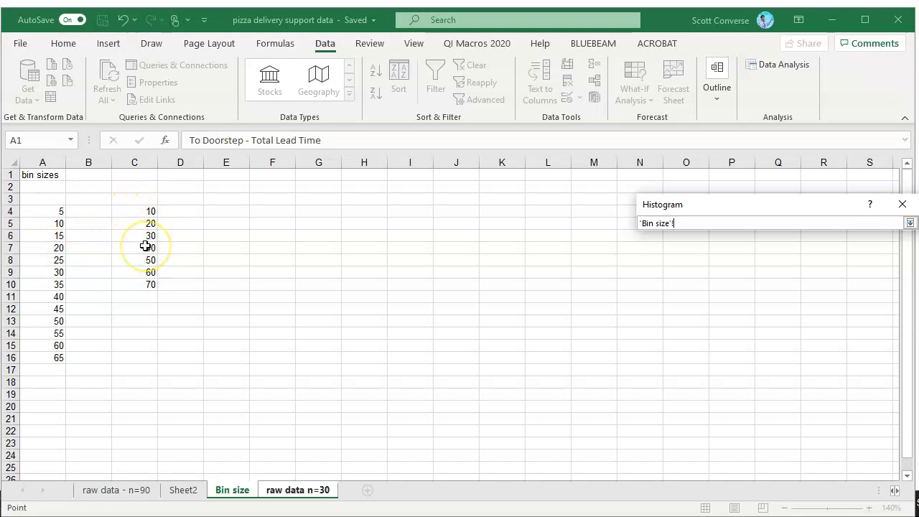
{"action": "left_click_drag", "start_coordinate": [53, 210], "coordinate": [45, 363]}
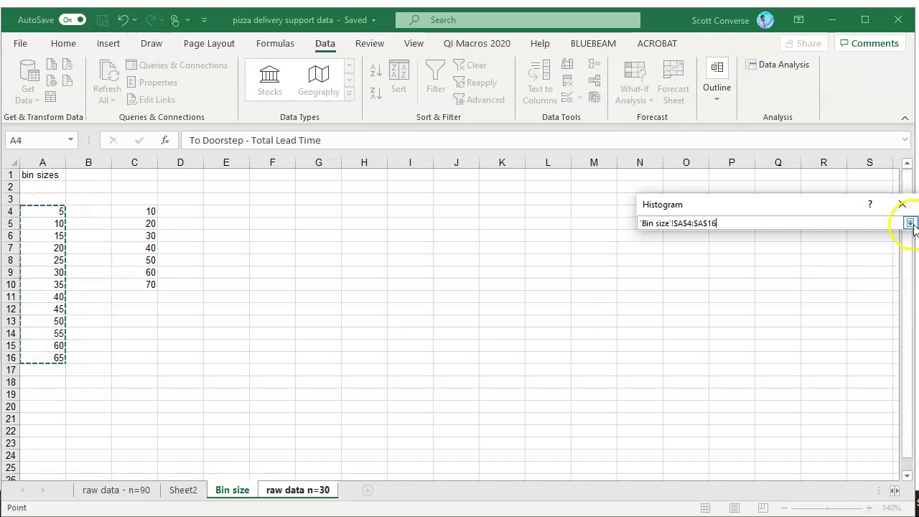
{"action": "left_click", "coordinate": [909, 224]}
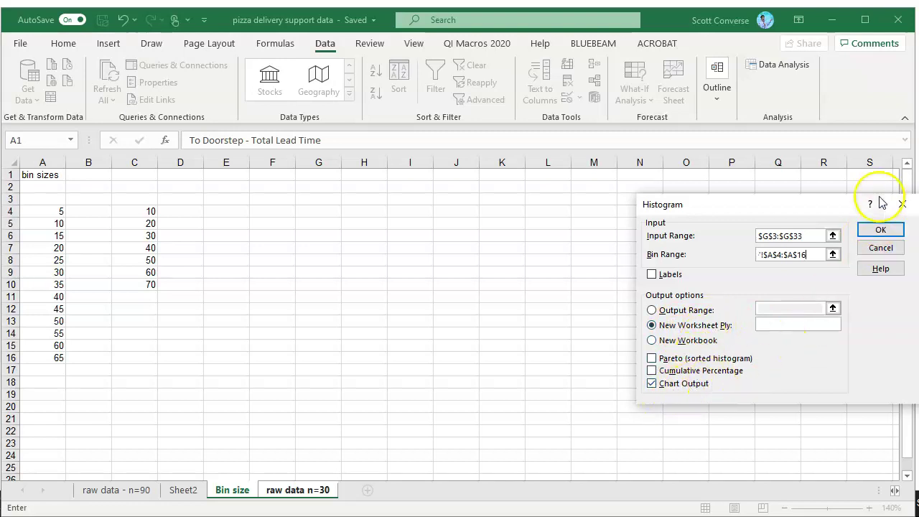
Generate the histogram with the custom bins and enlarge its chart to reach about column P and row 24.
{"action": "left_click", "coordinate": [891, 237]}
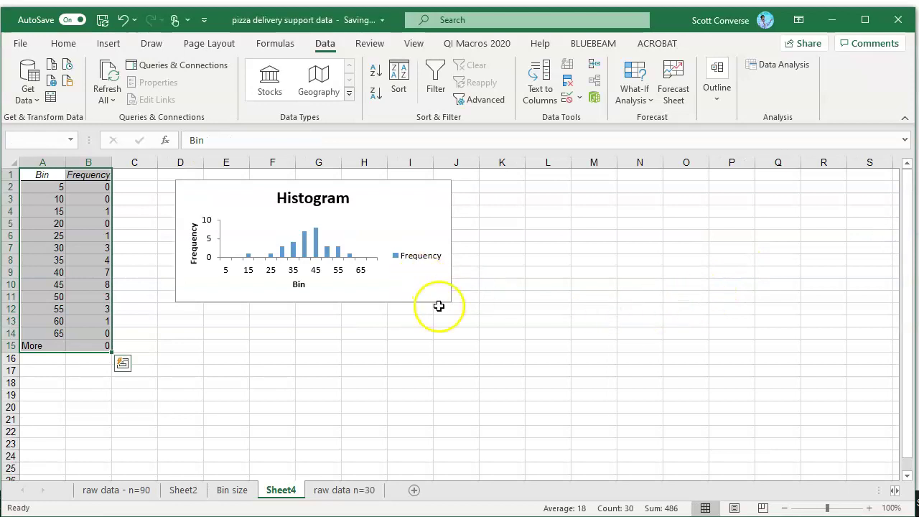
{"action": "left_click", "coordinate": [445, 300]}
{"action": "left_click_drag", "start_coordinate": [450, 304], "coordinate": [743, 464]}
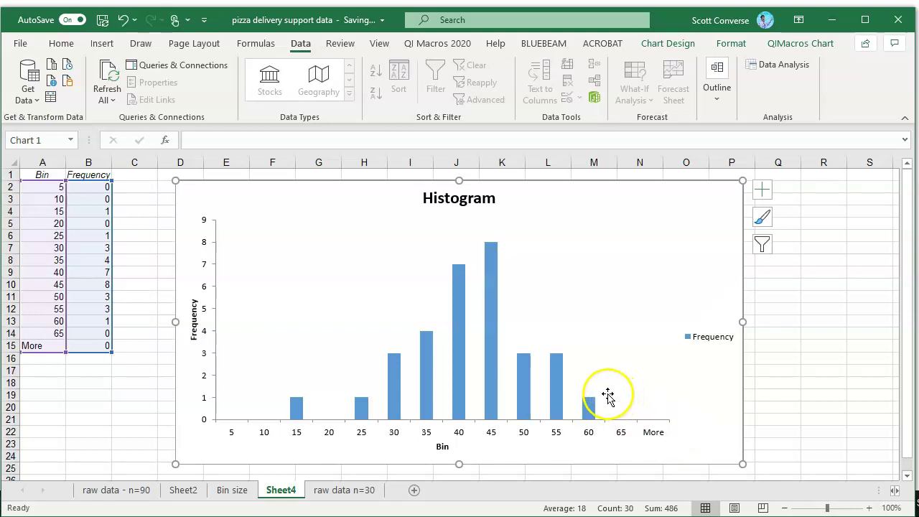
Format the Frequency data series with a gap width of 0% so the histogram bars touch.
{"action": "mouse_move", "coordinate": [556, 393]}
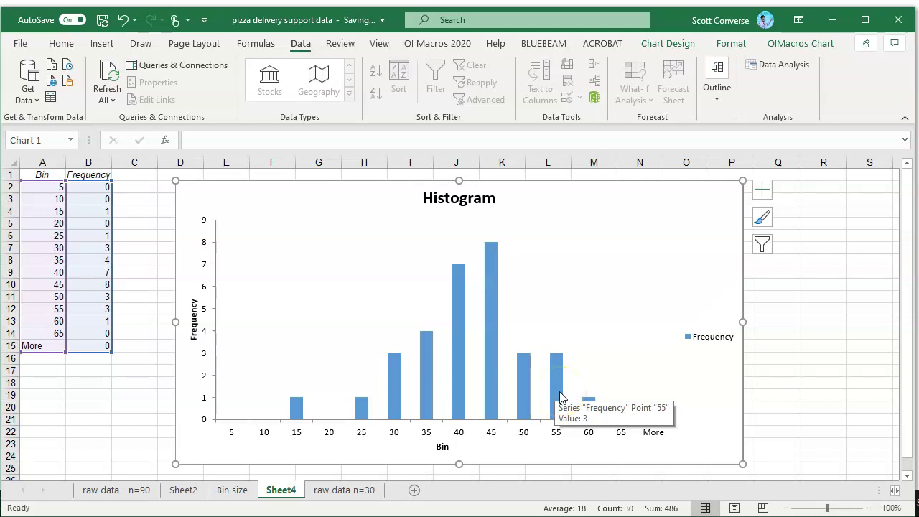
{"action": "right_click", "coordinate": [561, 397]}
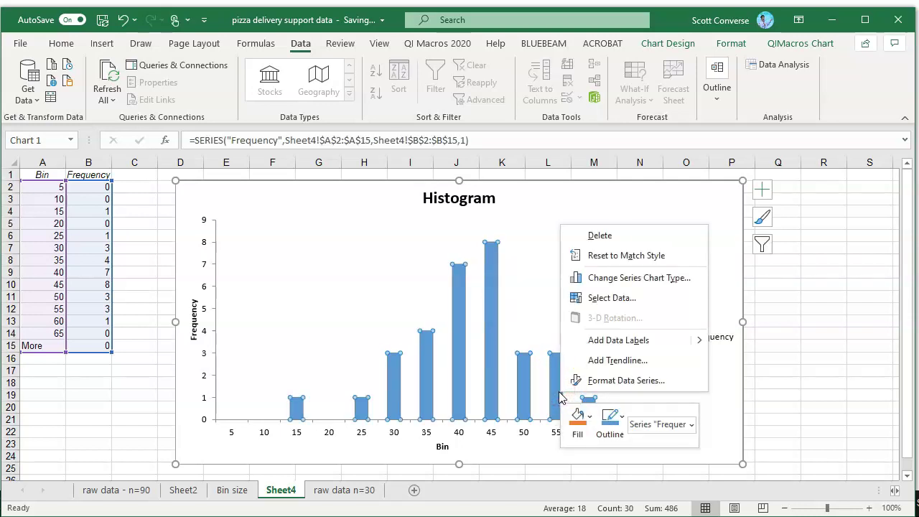
{"action": "left_click", "coordinate": [622, 380]}
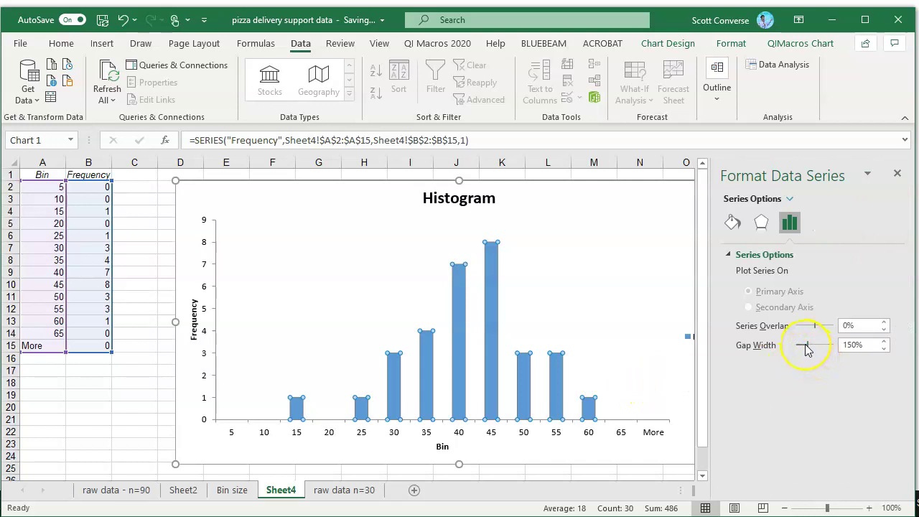
{"action": "left_click", "coordinate": [871, 345]}
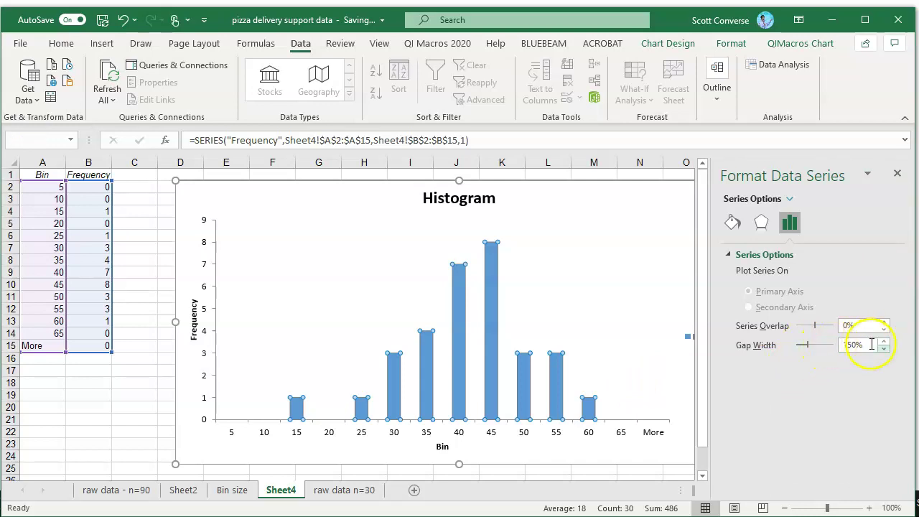
{"action": "left_click", "coordinate": [885, 349]}
{"action": "left_click", "coordinate": [885, 350]}
{"action": "left_click", "coordinate": [884, 349]}
{"action": "left_click", "coordinate": [827, 348]}
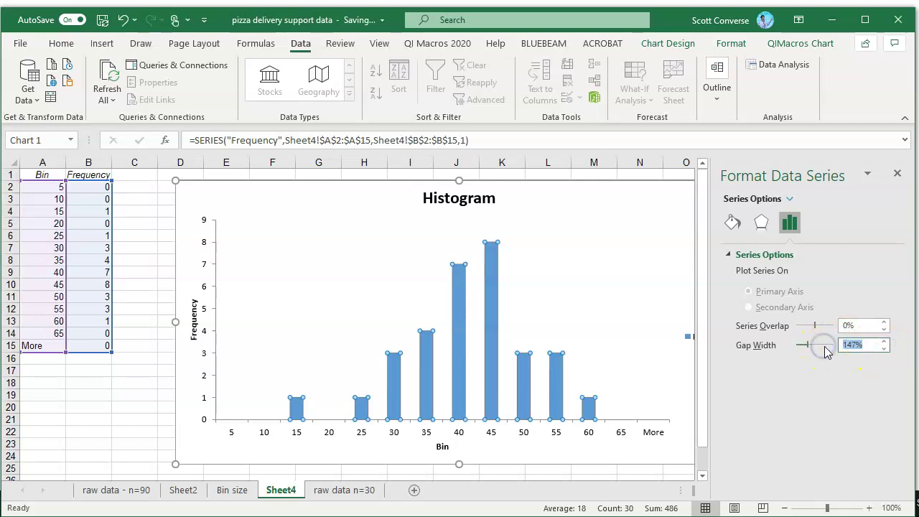
{"action": "type", "text": "0"}
{"action": "key", "text": "Return"}
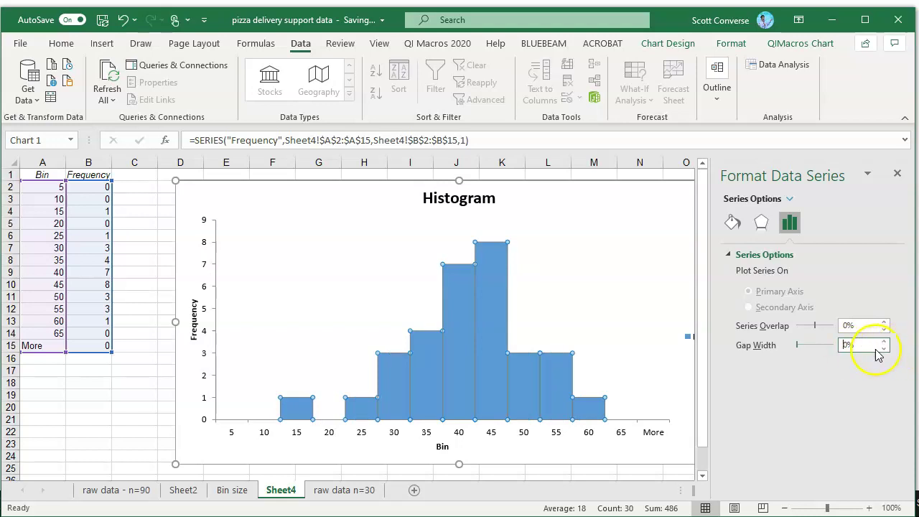
Set the Frequency series' gap width to 11% to leave narrow gaps between the bars, and deselect the chart.
{"action": "left_click", "coordinate": [852, 346]}
{"action": "left_click_drag", "start_coordinate": [850, 346], "coordinate": [840, 349]}
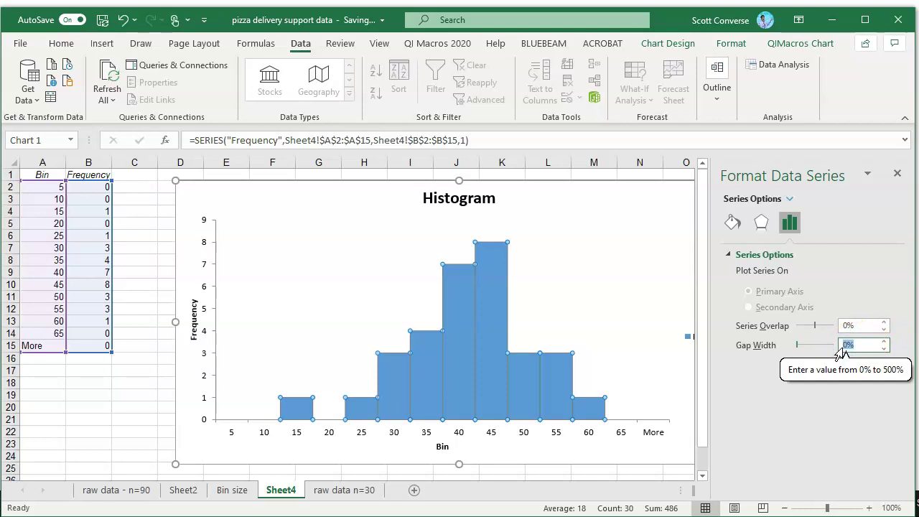
{"action": "left_click_drag", "start_coordinate": [797, 346], "coordinate": [801, 350]}
{"action": "left_click", "coordinate": [793, 343]}
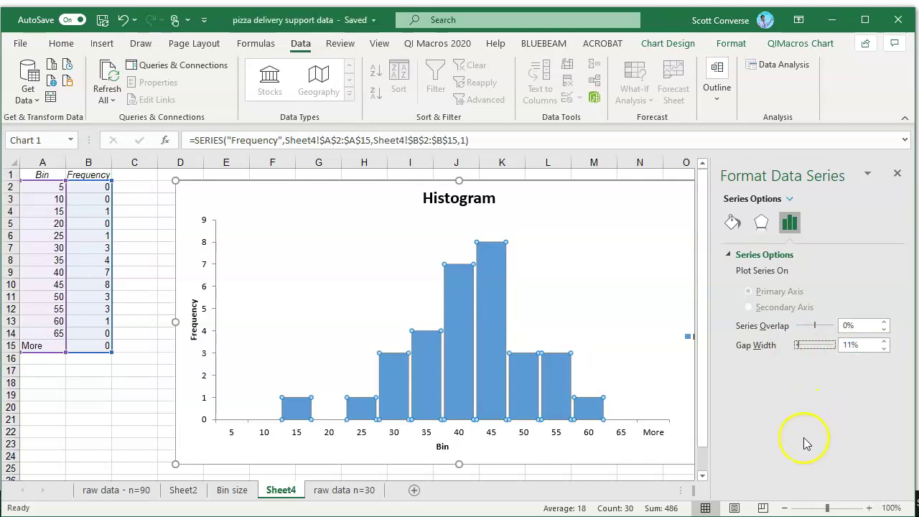
{"action": "left_click", "coordinate": [501, 474]}
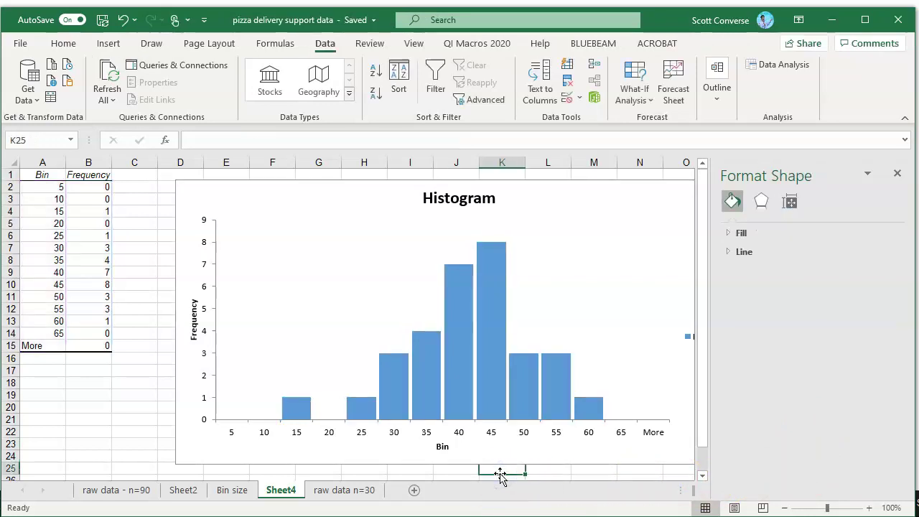
{"action": "left_click", "coordinate": [786, 507]}
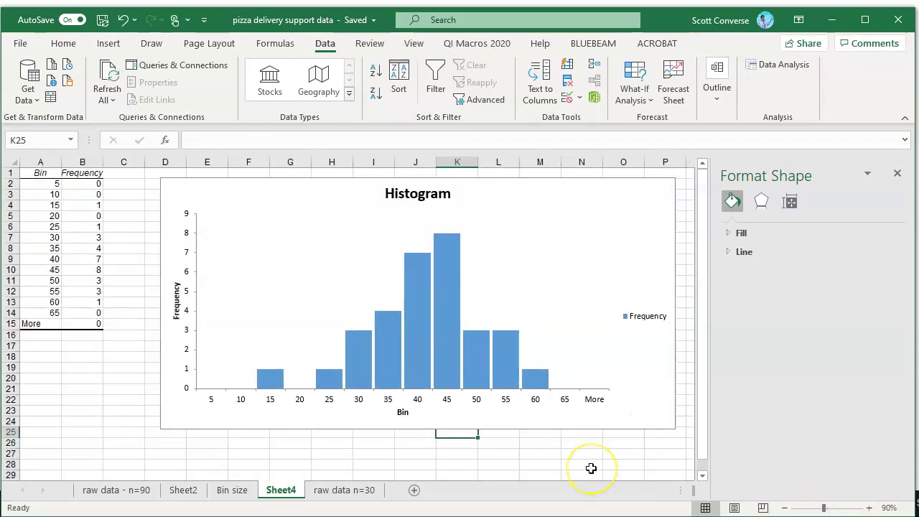